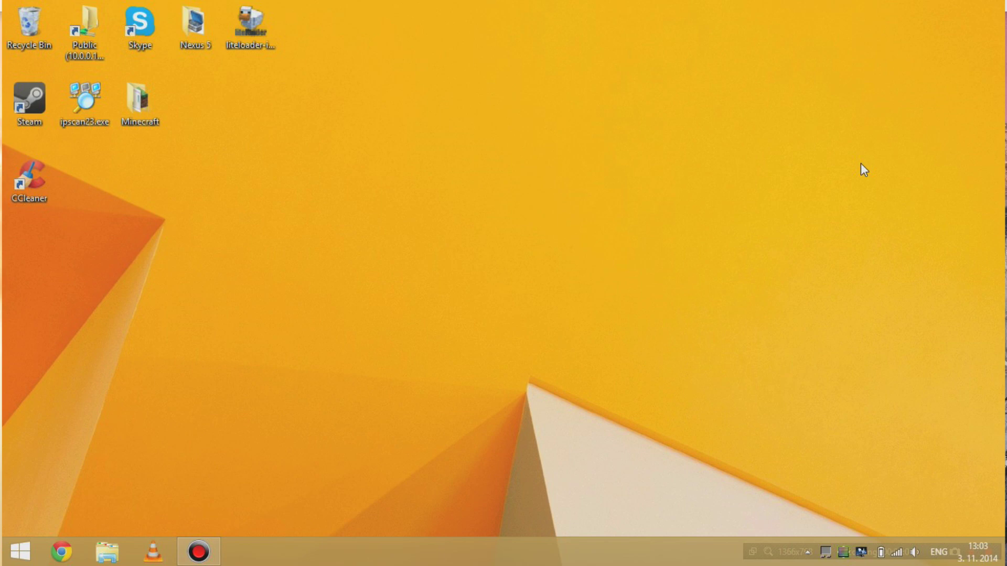
- Open Command Prompt from Run with cmd and run ipconfig to list the PC's IP settings
key(super+r)
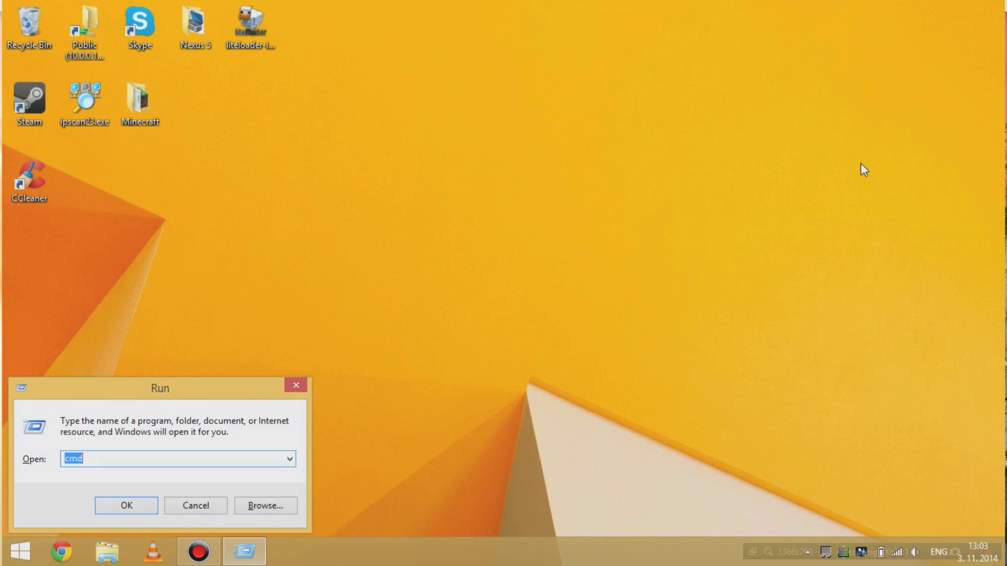
text(cmd)
key(Return)
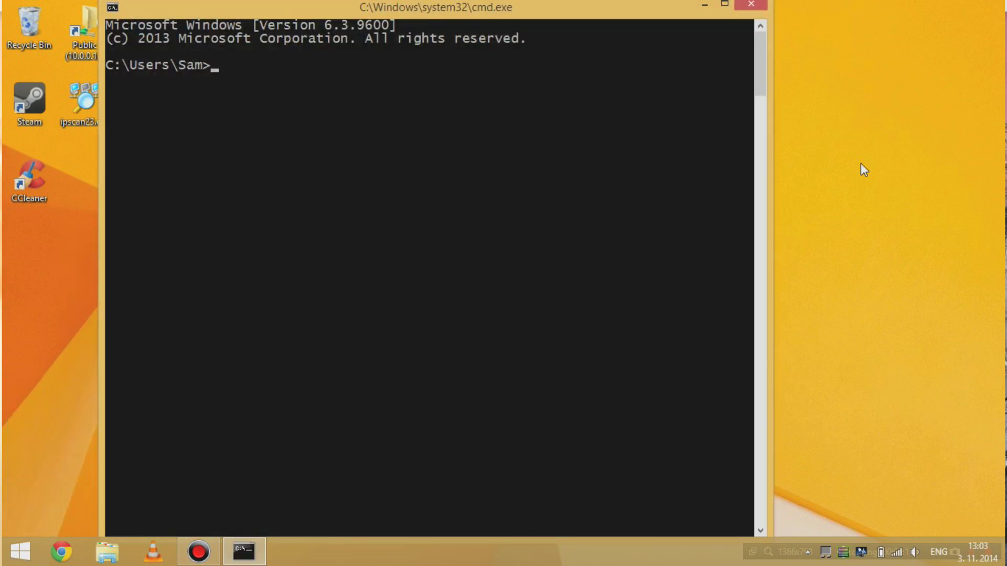
text(ipconfig)
key(Return)
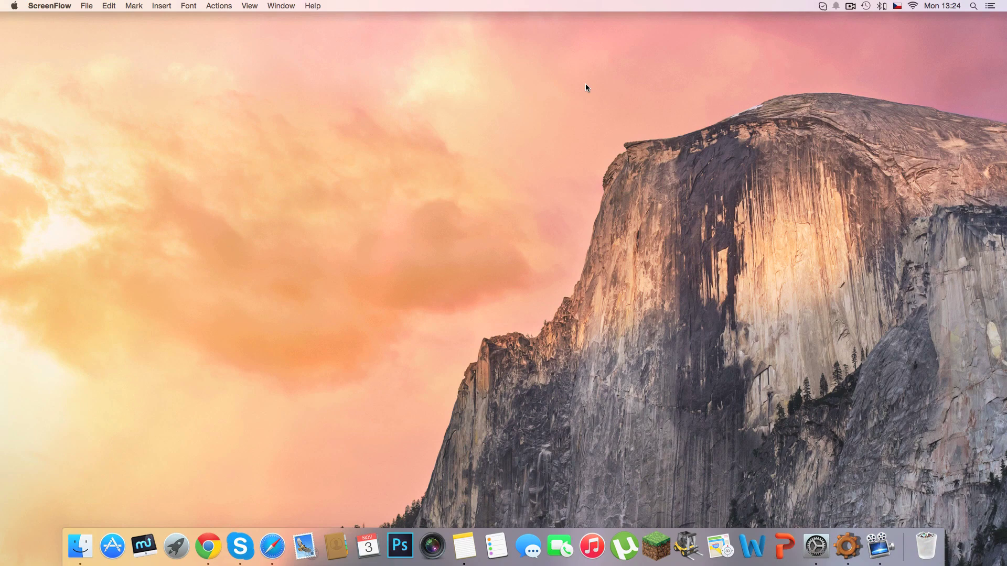
- Open System Preferences > Network and read the Ethernet IP address 10.0.0.33
click(819, 543)
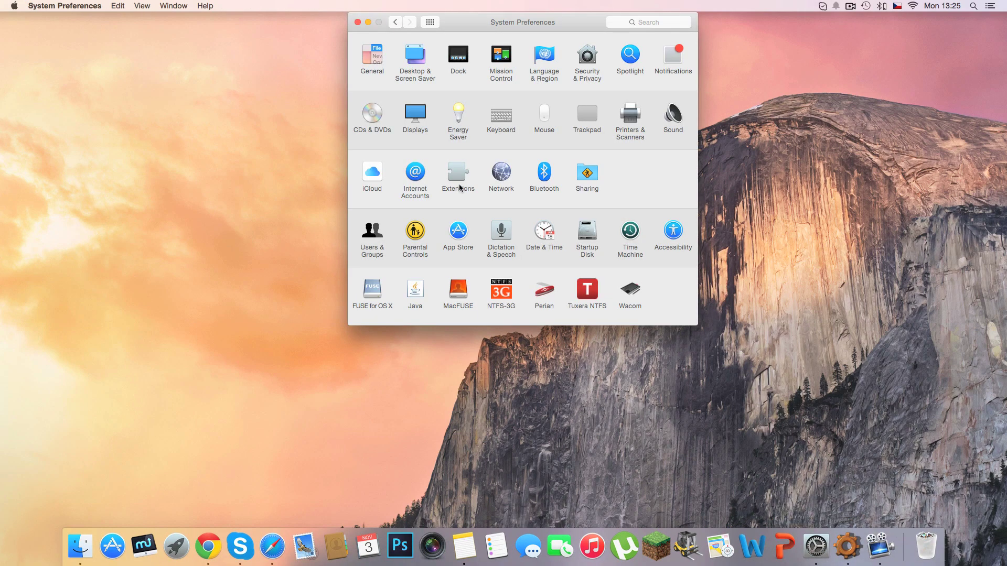
click(500, 177)
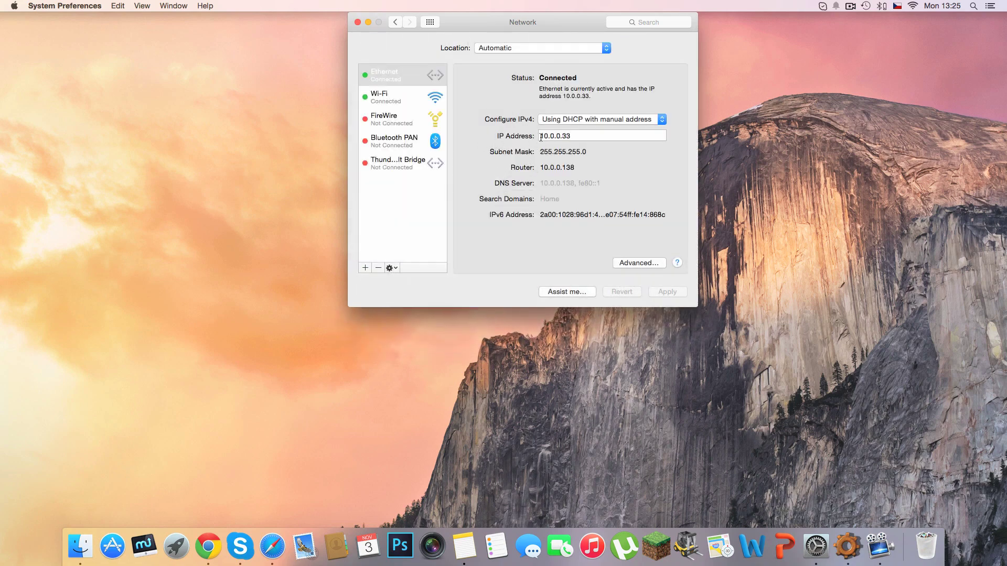
drag(541, 138, 581, 136)
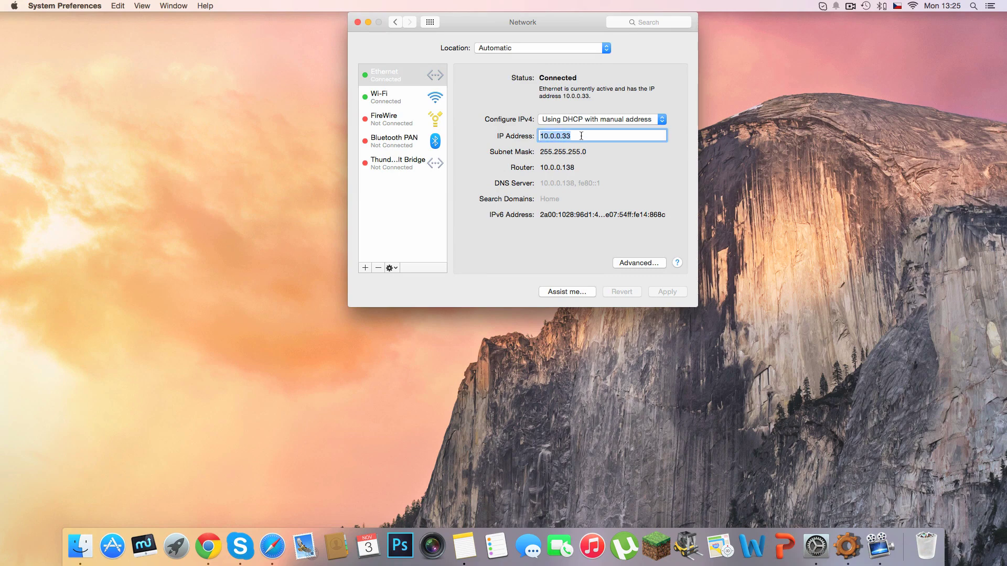
click(603, 151)
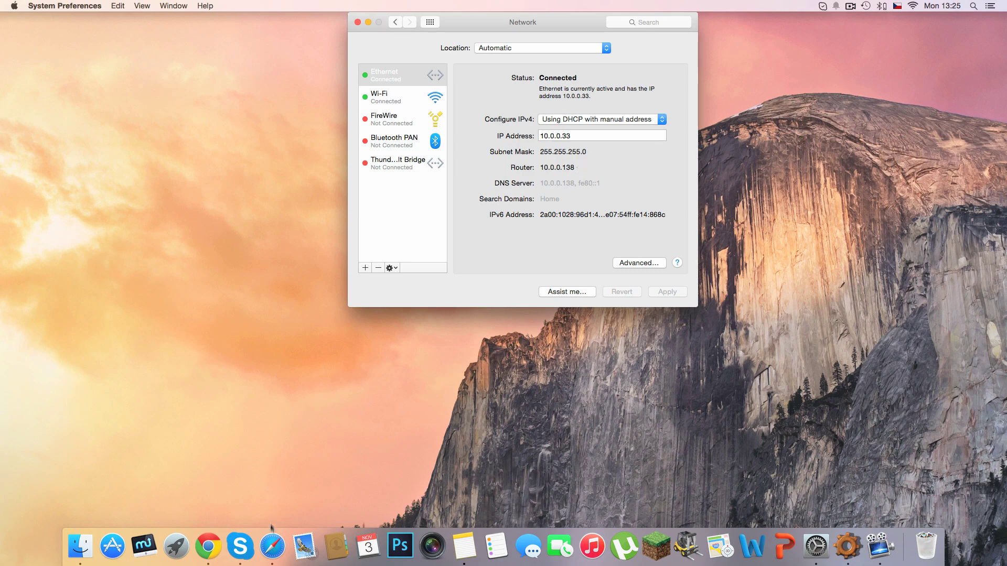
- Launch Safari and load the router admin page at 10.0.0.138
click(272, 544)
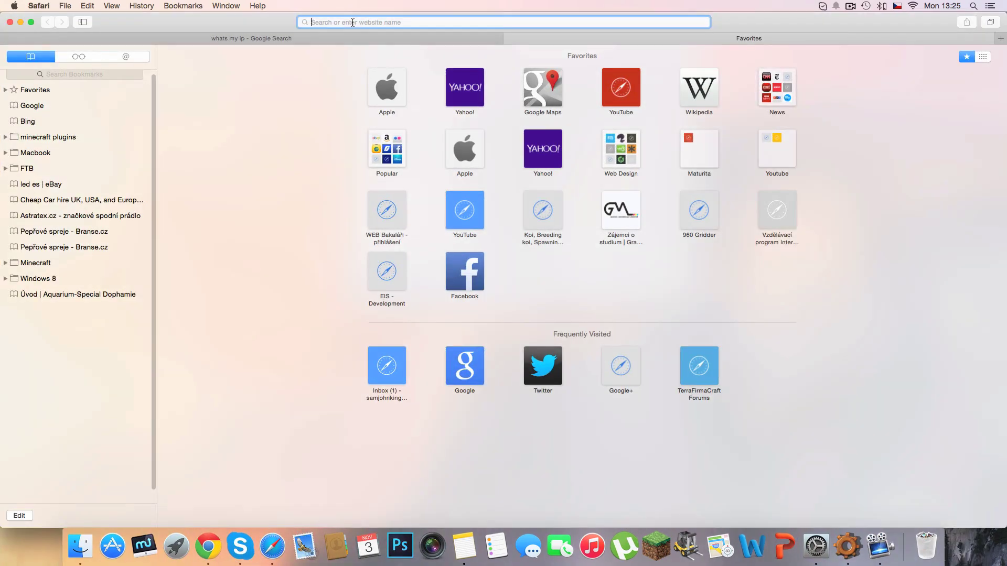
text(10)
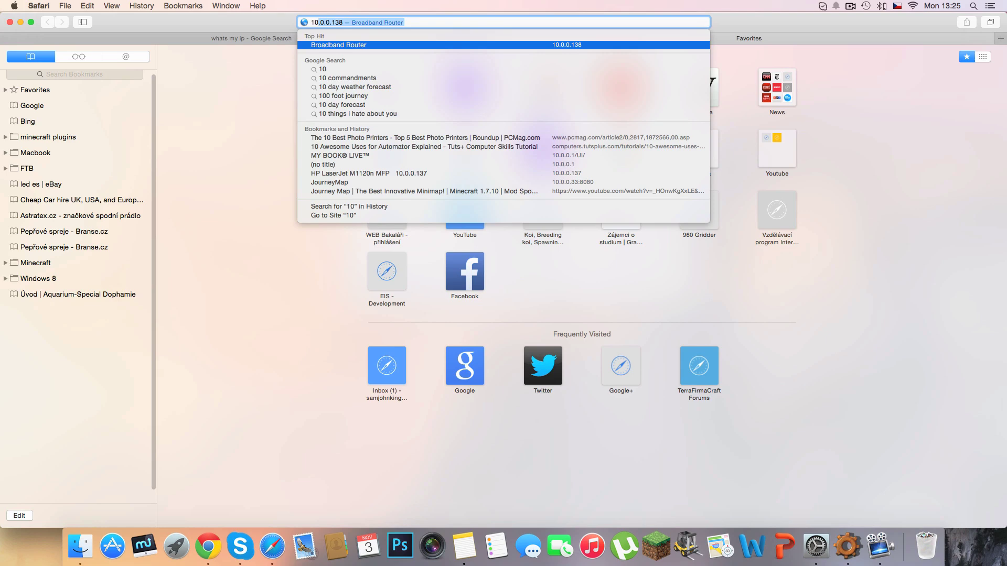
key(Right)
text(/)
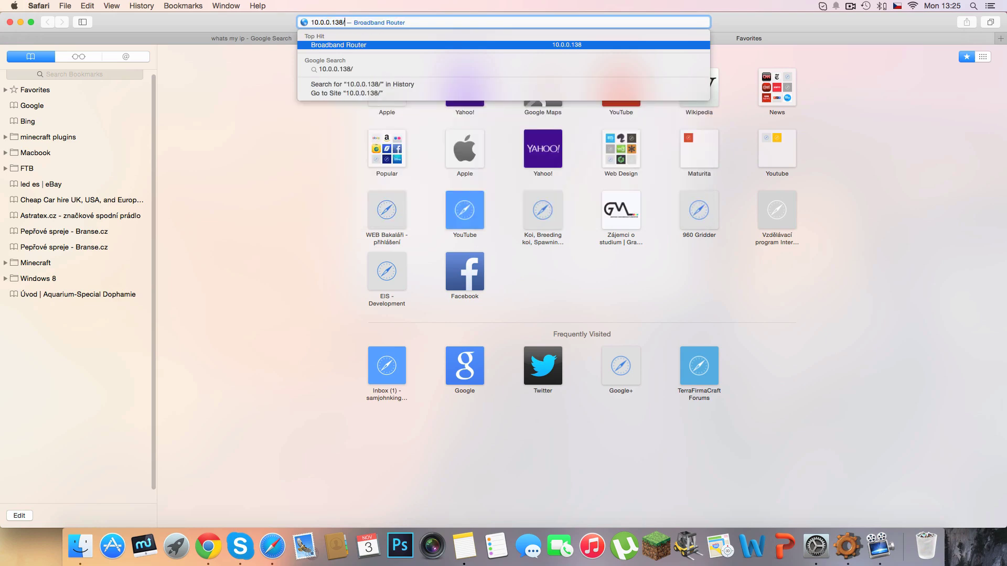
key(BackSpace)
key(Return)
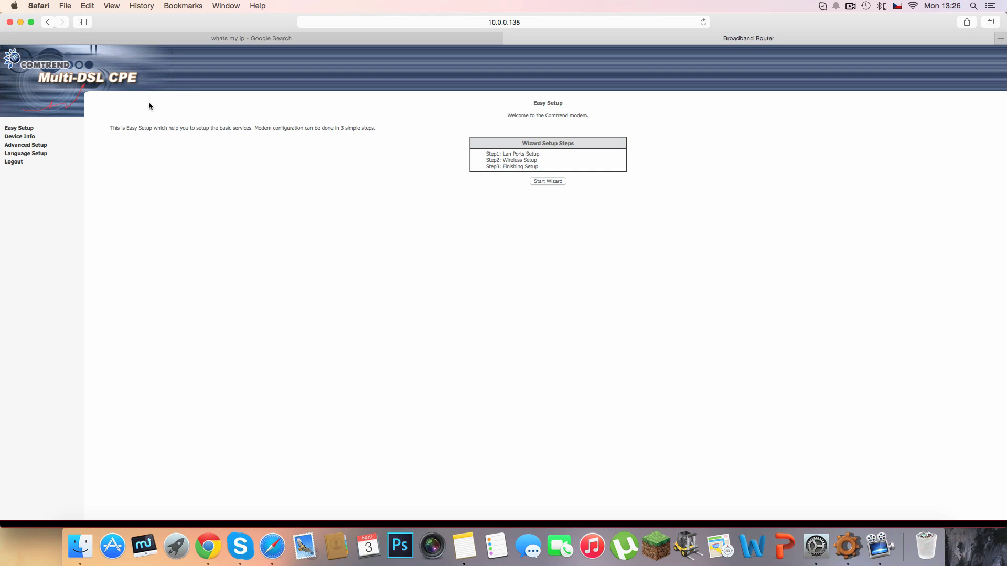
- Go to Advanced Setup > NAT to list the Virtual Servers port-forwarding rules
click(44, 146)
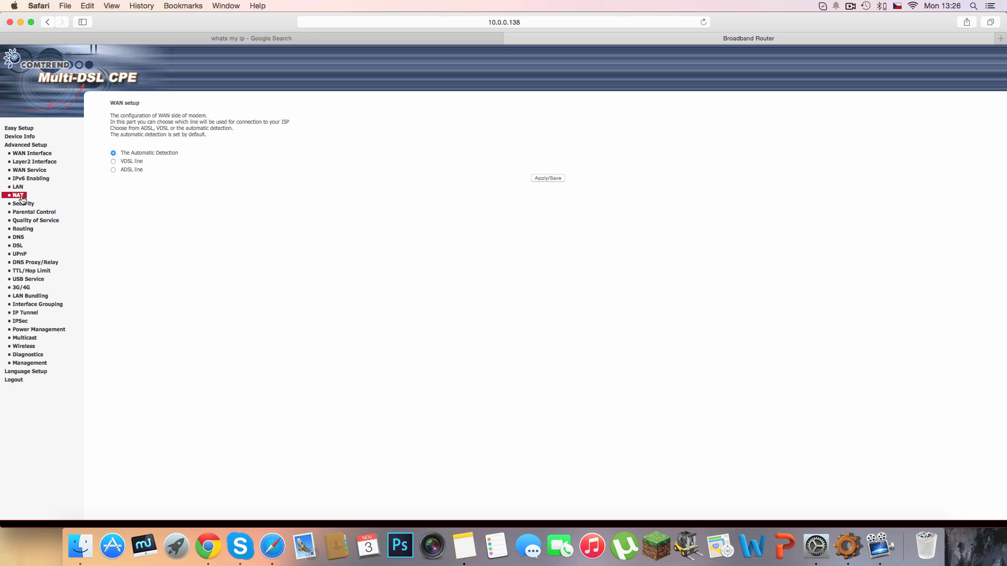
click(22, 199)
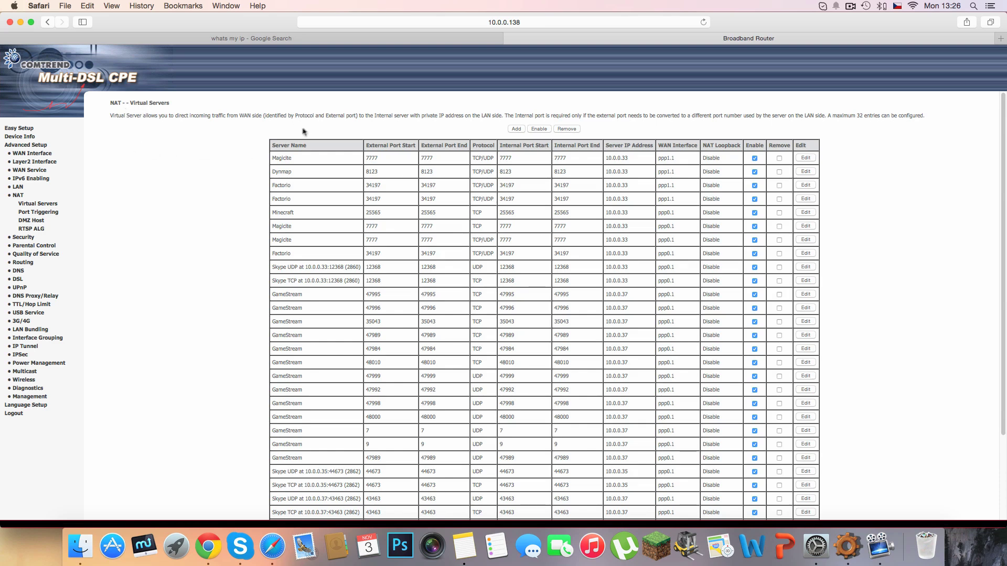
- Add a virtual server on all interfaces with custom service name Factorio and server IP 10.0.0.33
click(515, 130)
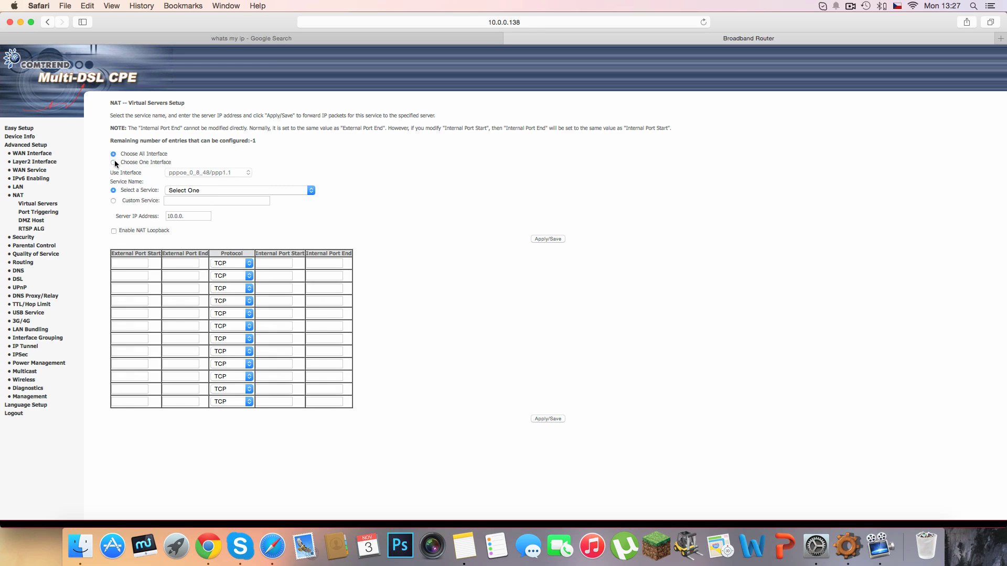
click(114, 162)
click(210, 173)
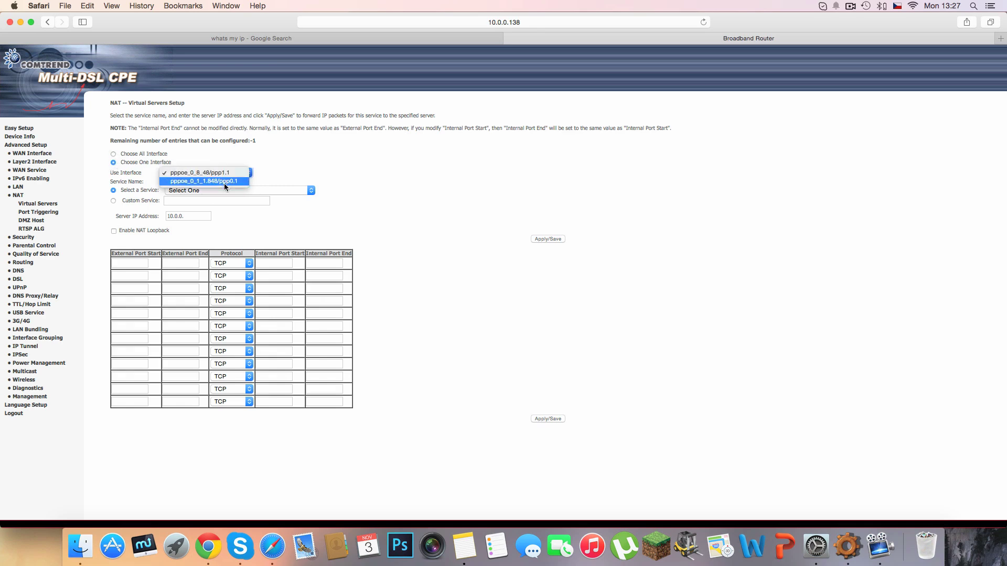
click(225, 182)
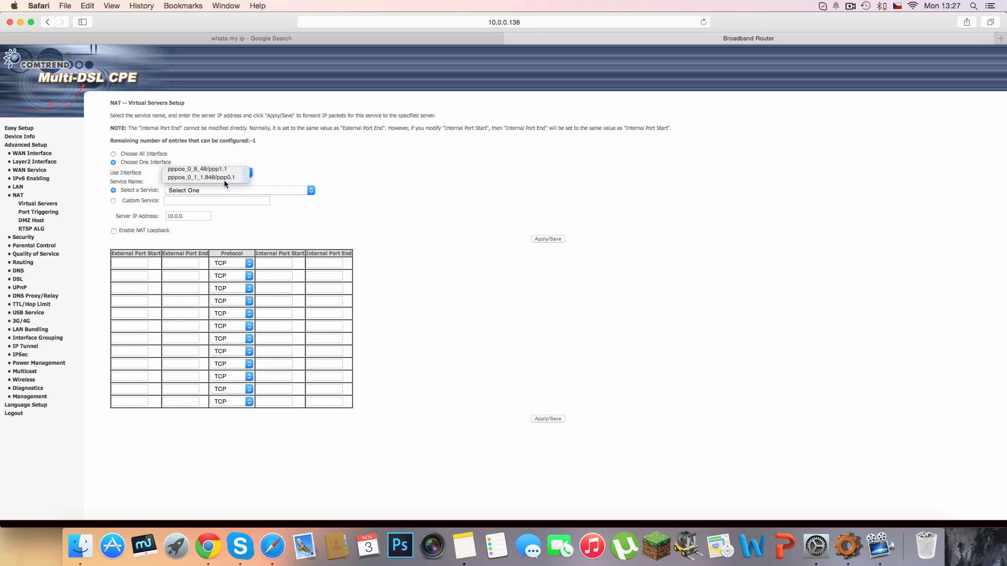
click(115, 153)
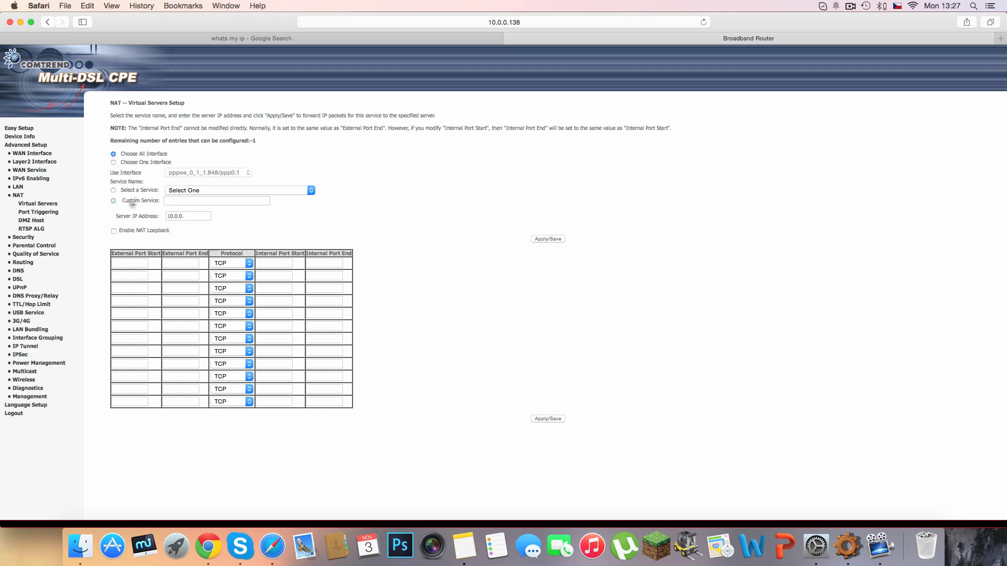
click(195, 199)
text(Factorio)
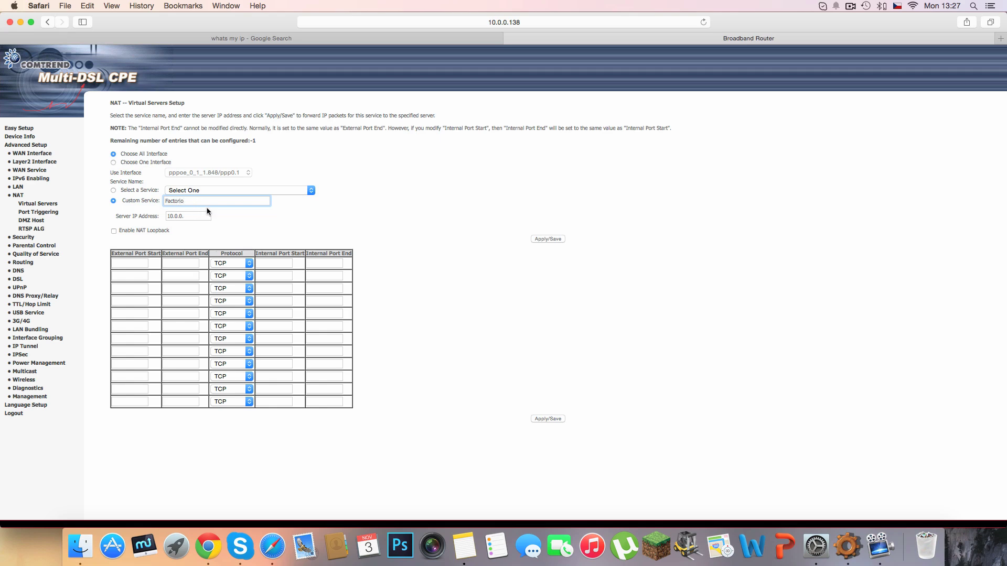
drag(129, 216, 160, 216)
click(192, 216)
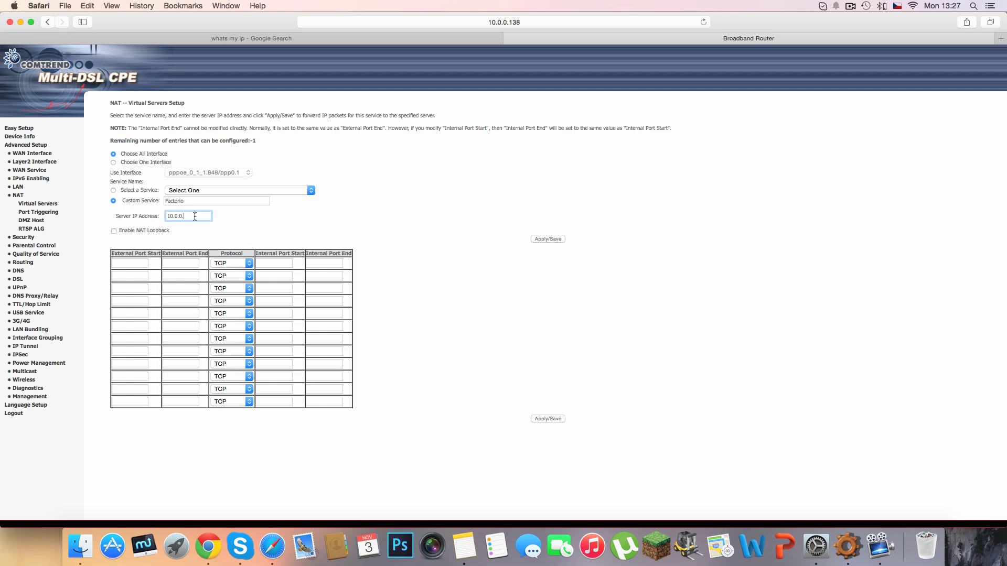
text(33)
- Set the external start and end ports to 34197 and protocol to TCP/UDP
click(138, 263)
text(3419)
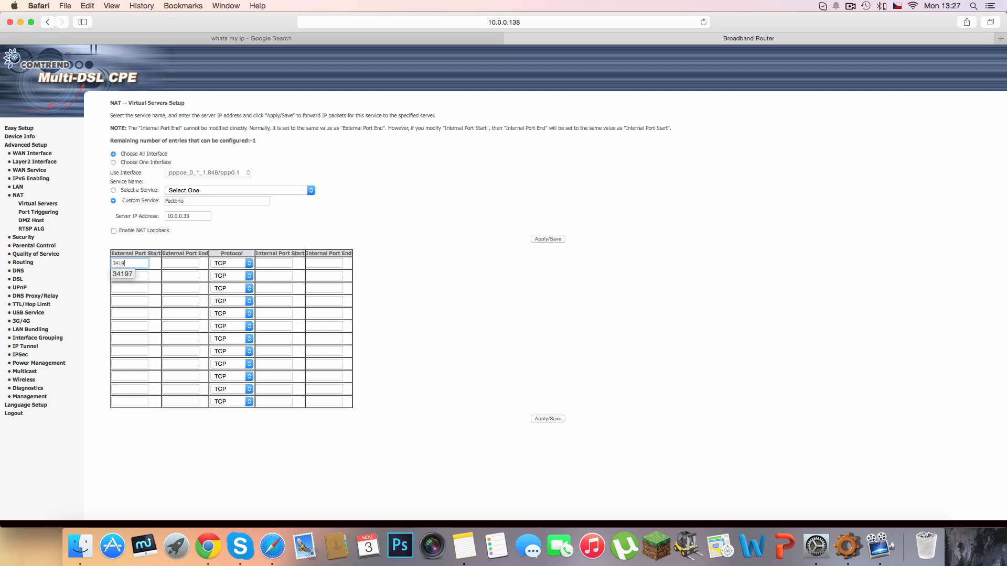
text(7)
double_click(143, 263)
click(167, 264)
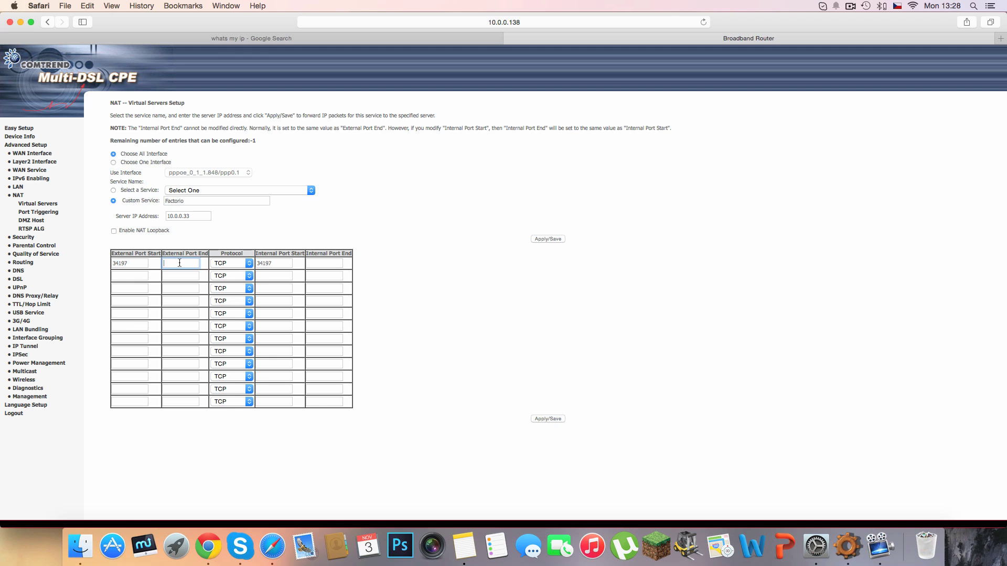
text(34197)
click(266, 232)
click(247, 264)
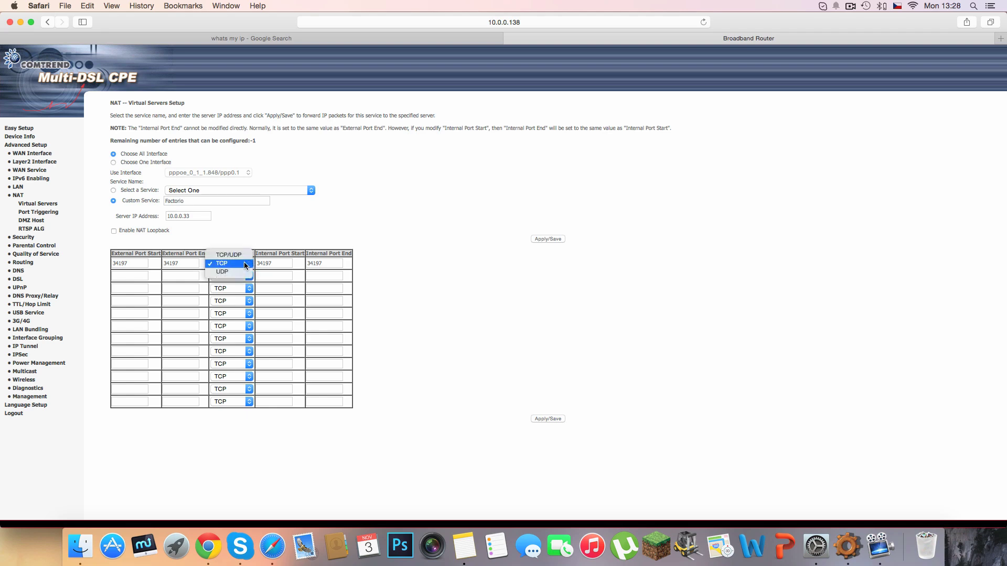
click(241, 256)
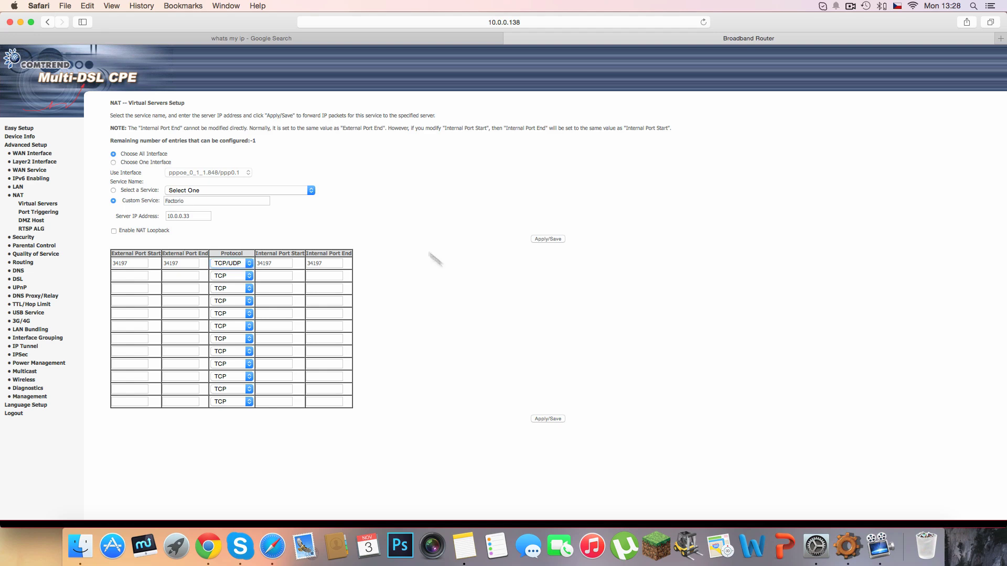
- Apply/Save the Factorio rule and dismiss the 'Exceed the maximum allowable entry count' alert
click(548, 419)
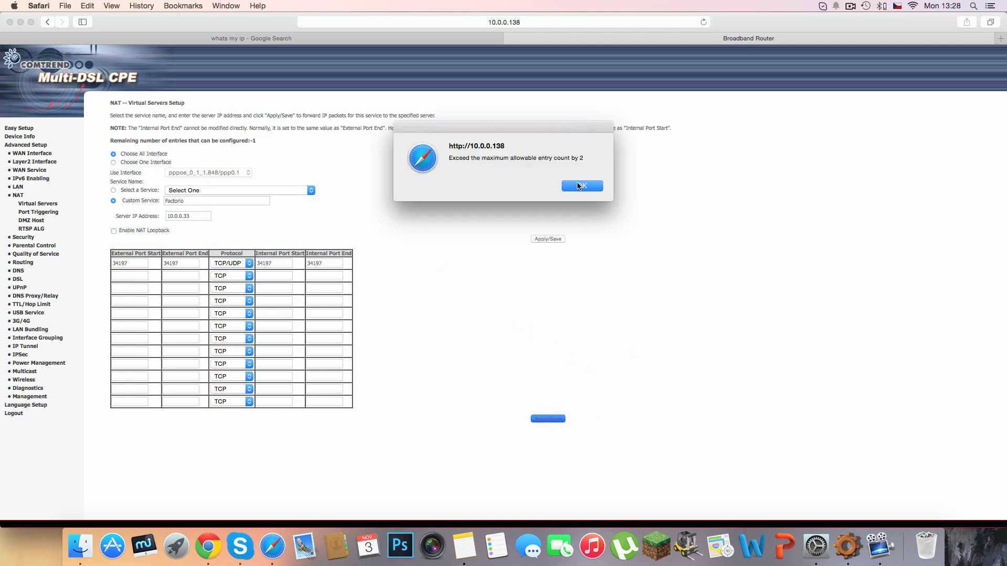
click(572, 186)
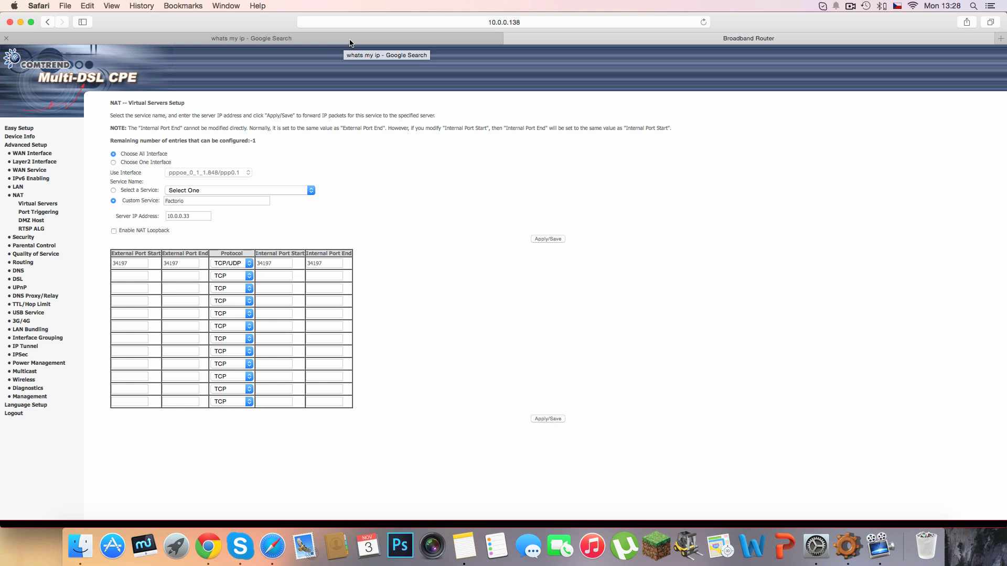
- On the 'whats my ip' results, replace the search text with the public IP:34197 and copy it
click(350, 42)
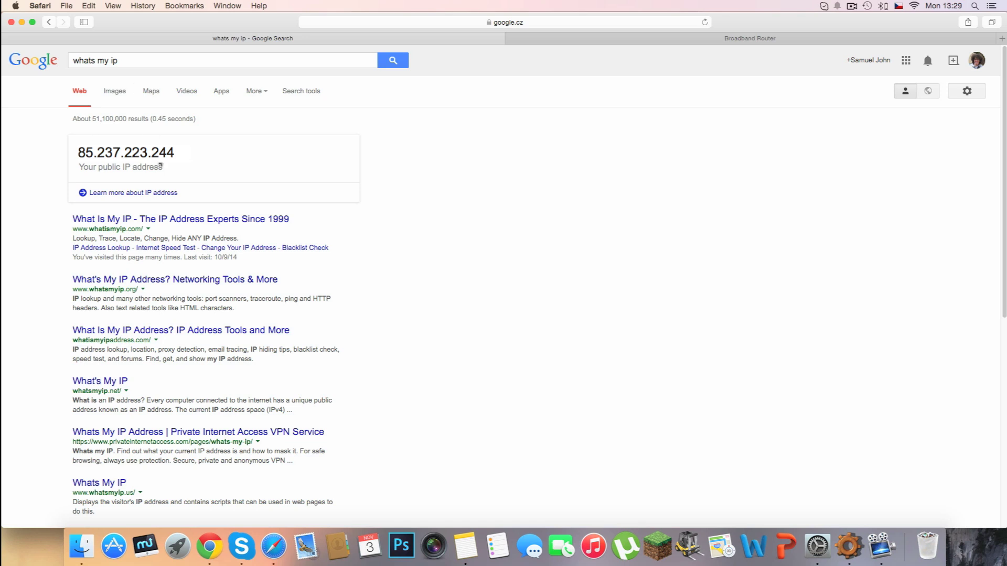
triple_click(129, 60)
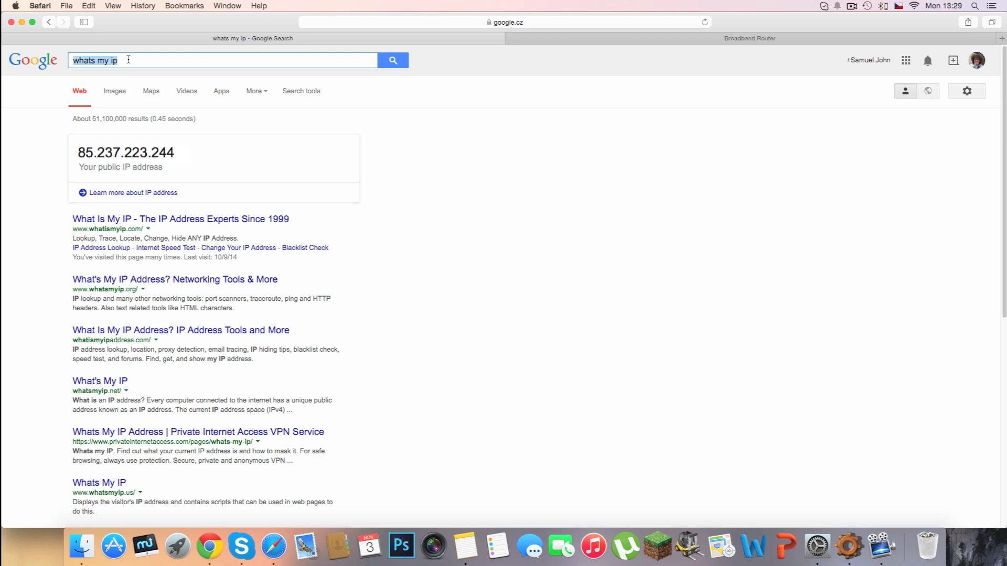
text(85.237.223.244:34197)
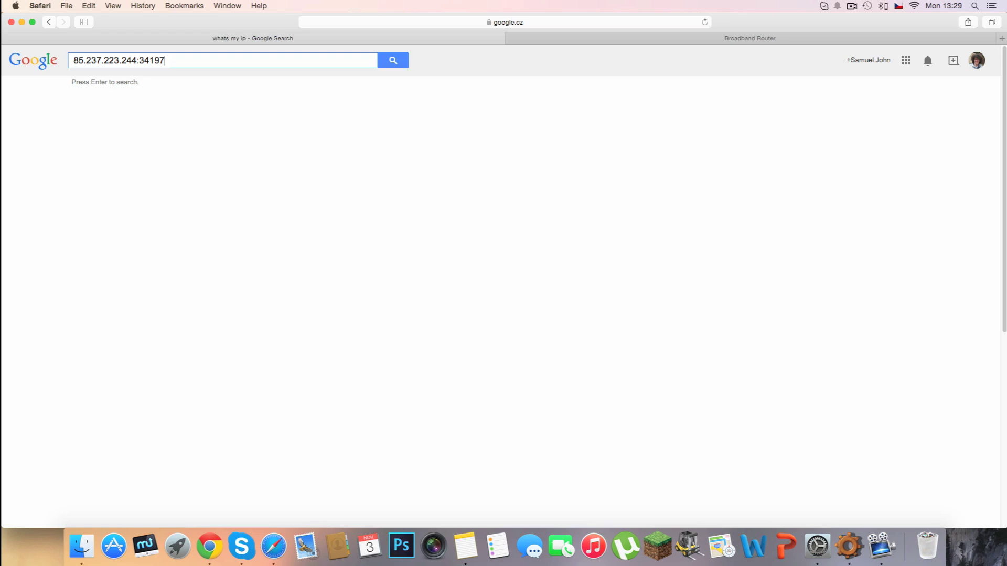
key(super+c)
- Minimize Safari, switch to Factorio, and host a new game via Play > Multiplayer > New game
click(22, 23)
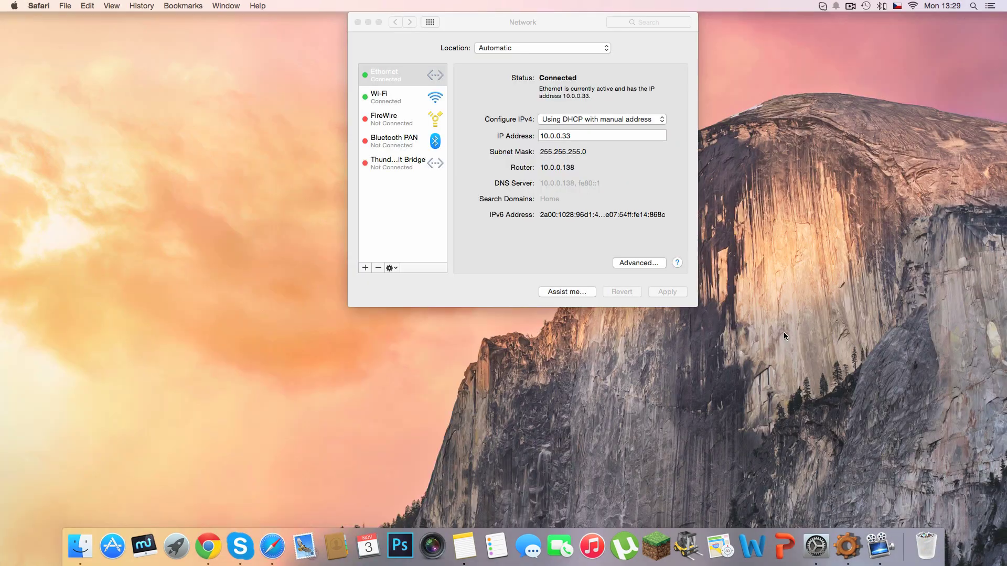
click(846, 539)
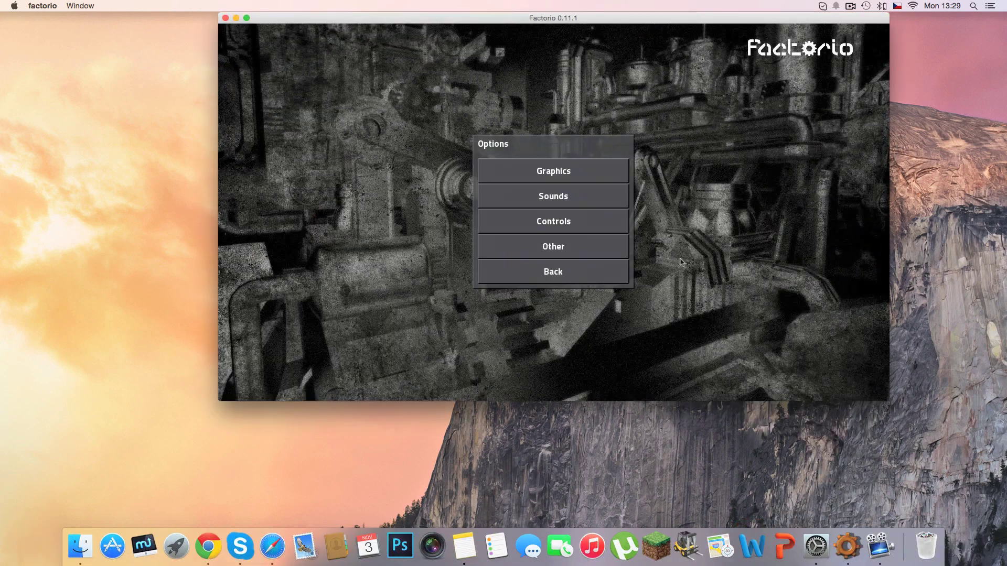
click(602, 272)
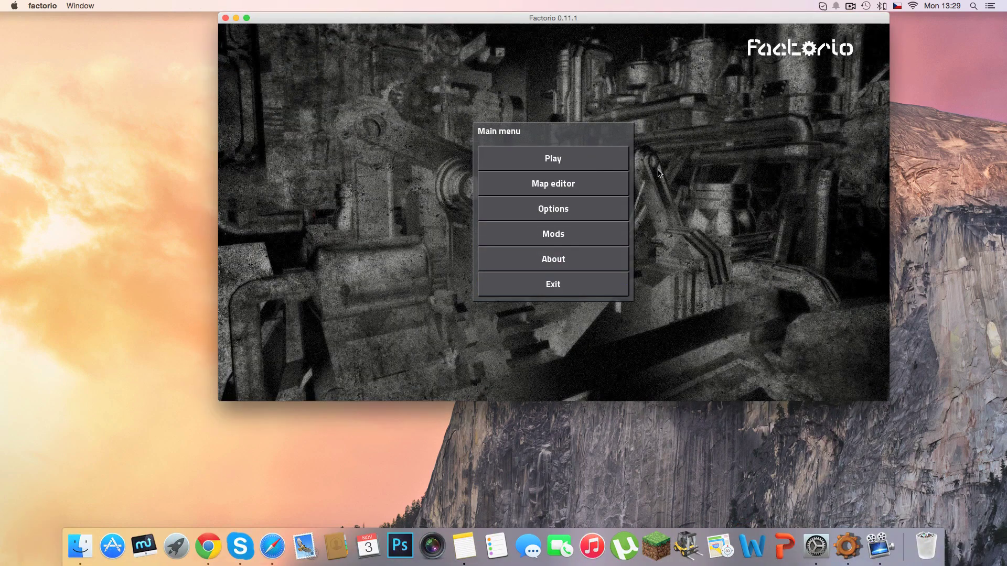
click(581, 165)
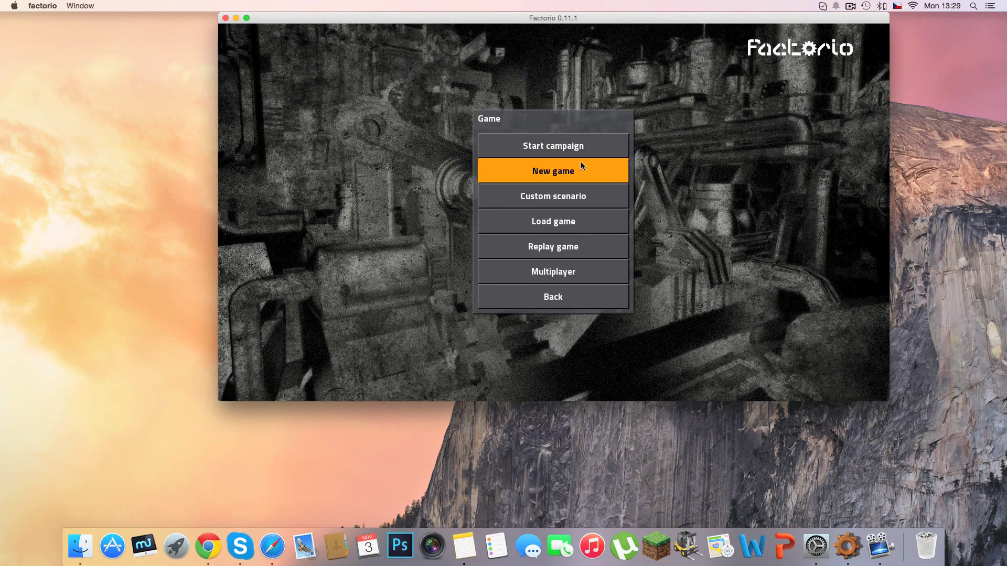
click(568, 272)
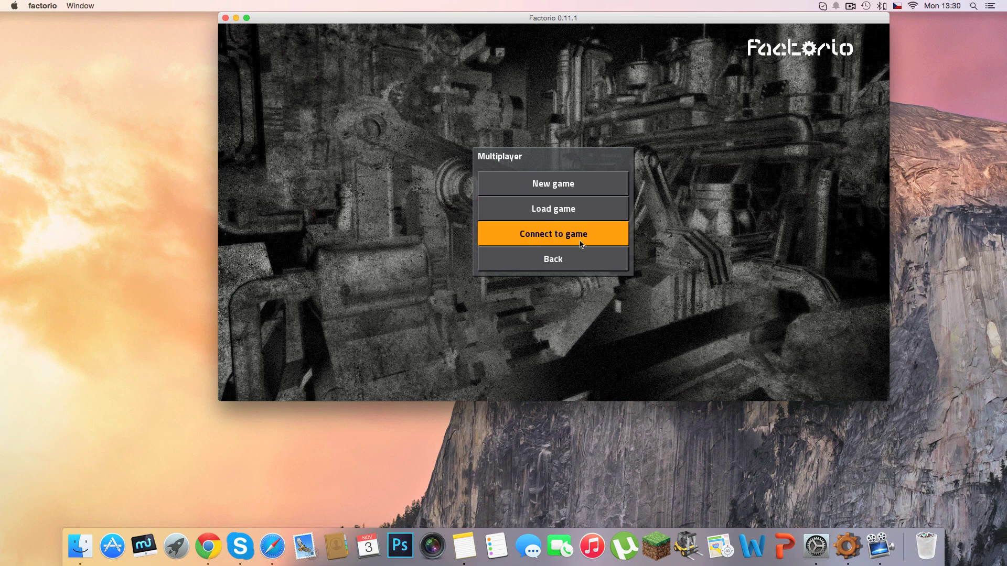
click(563, 187)
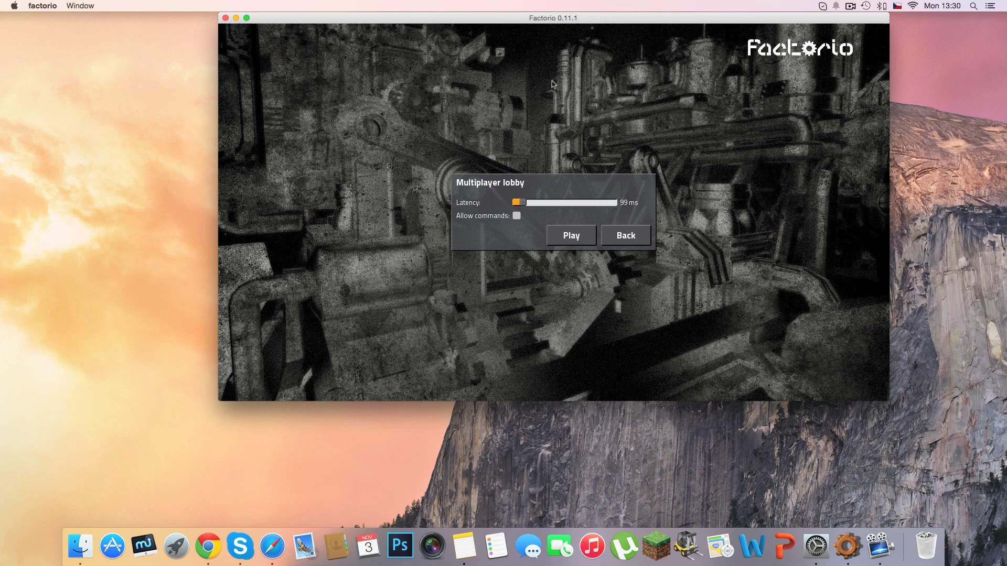
click(593, 242)
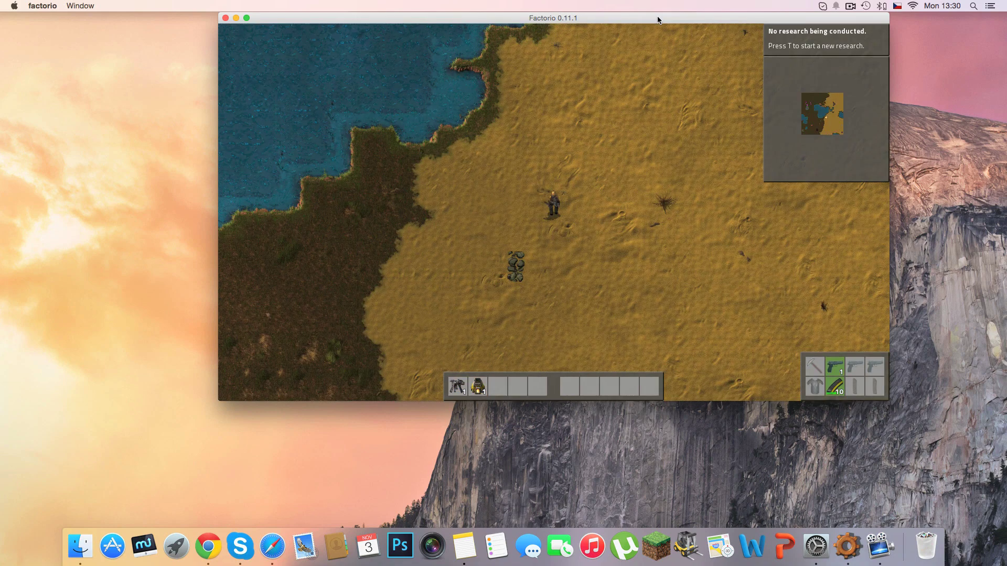
- Move the Factorio window to the left edge of the screen
drag(656, 18, 442, 4)
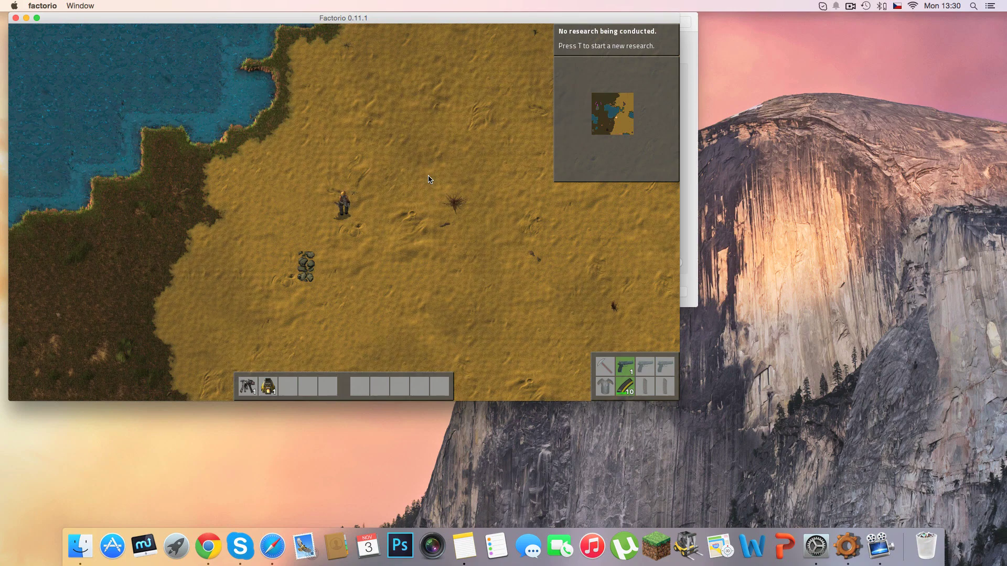
- Quit the hosted game and open Play > Multiplayer > Connect to game
key(Escape)
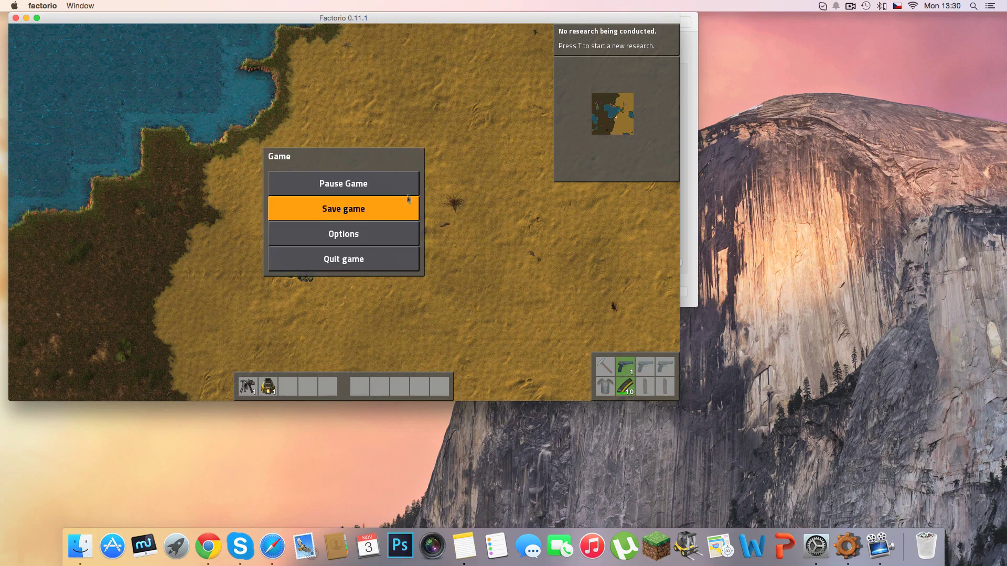
click(371, 255)
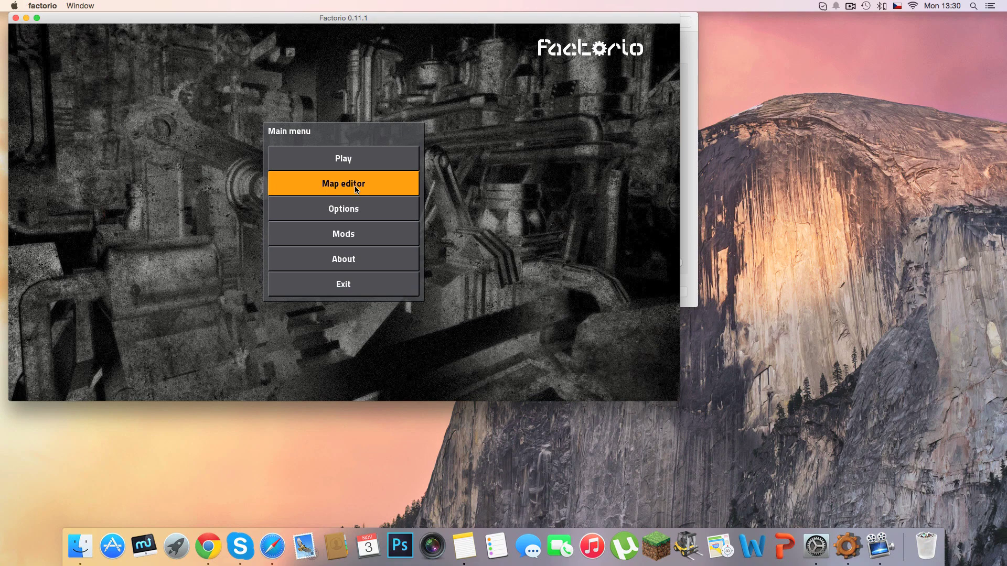
click(354, 164)
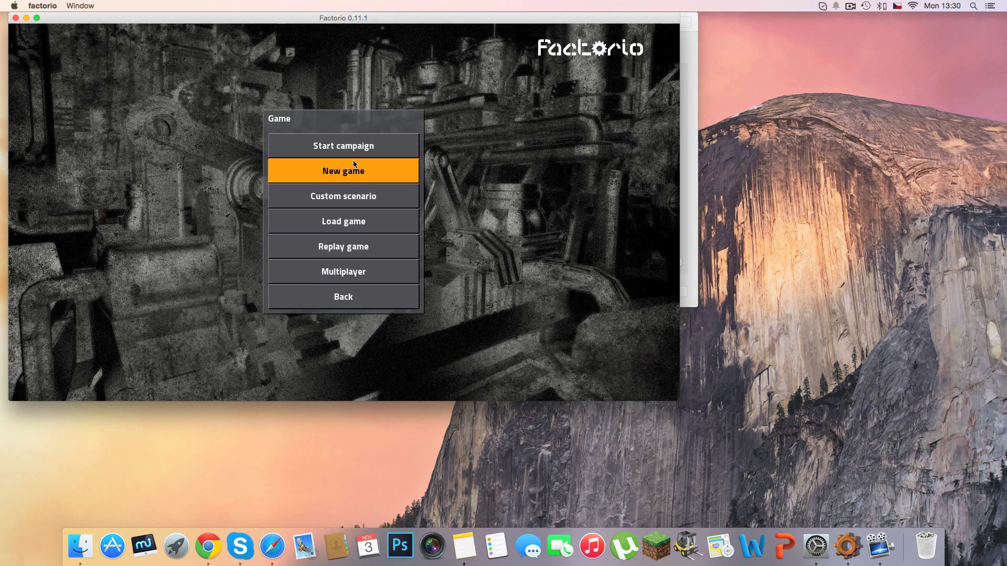
click(354, 271)
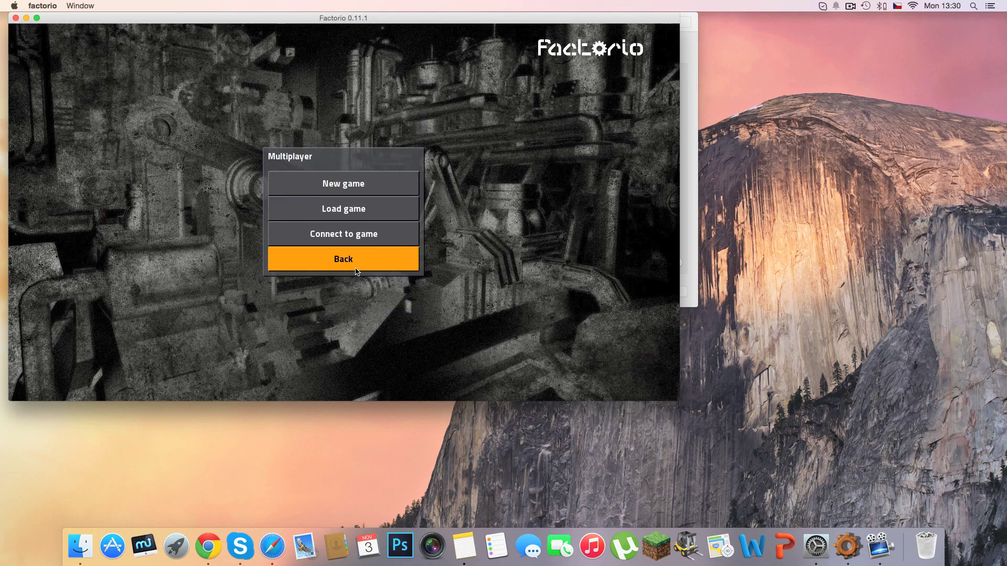
click(352, 238)
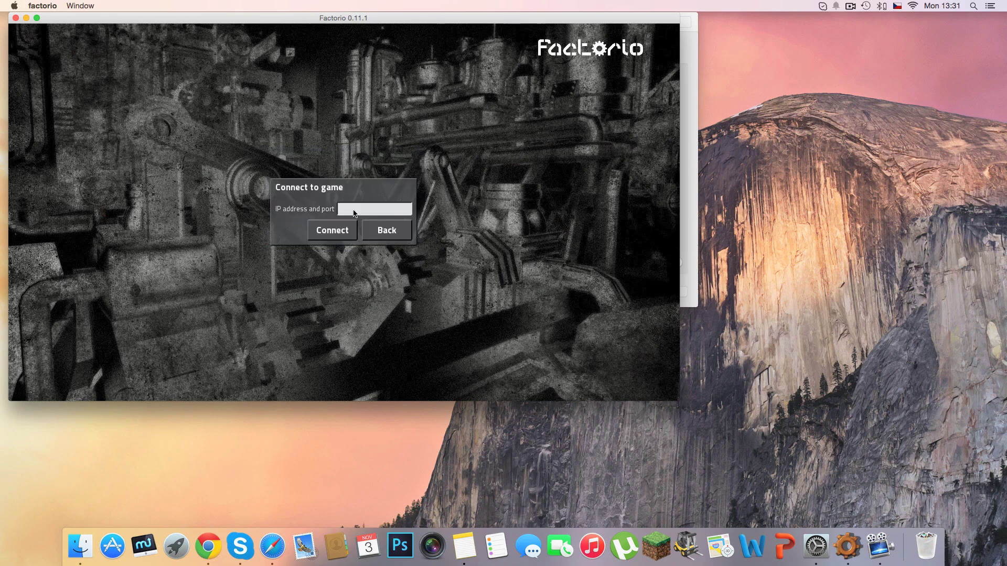